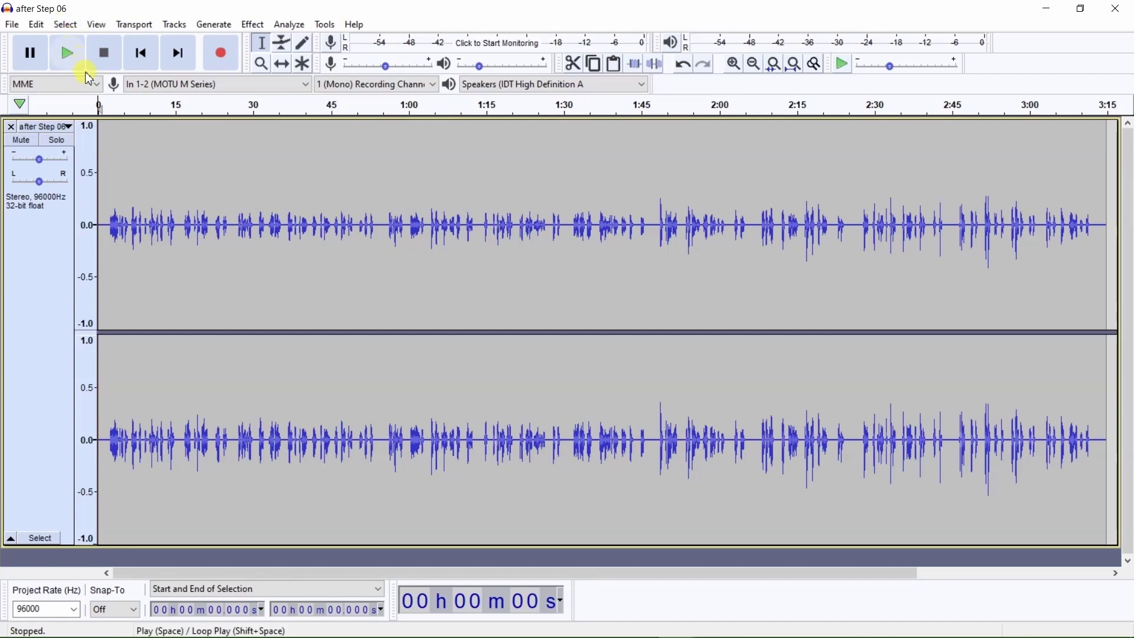
Step: Select the entire voice track and bring up the built-in Compressor at −12 dB threshold, 2:1 ratio
{"action": "left_click", "coordinate": [68, 26]}
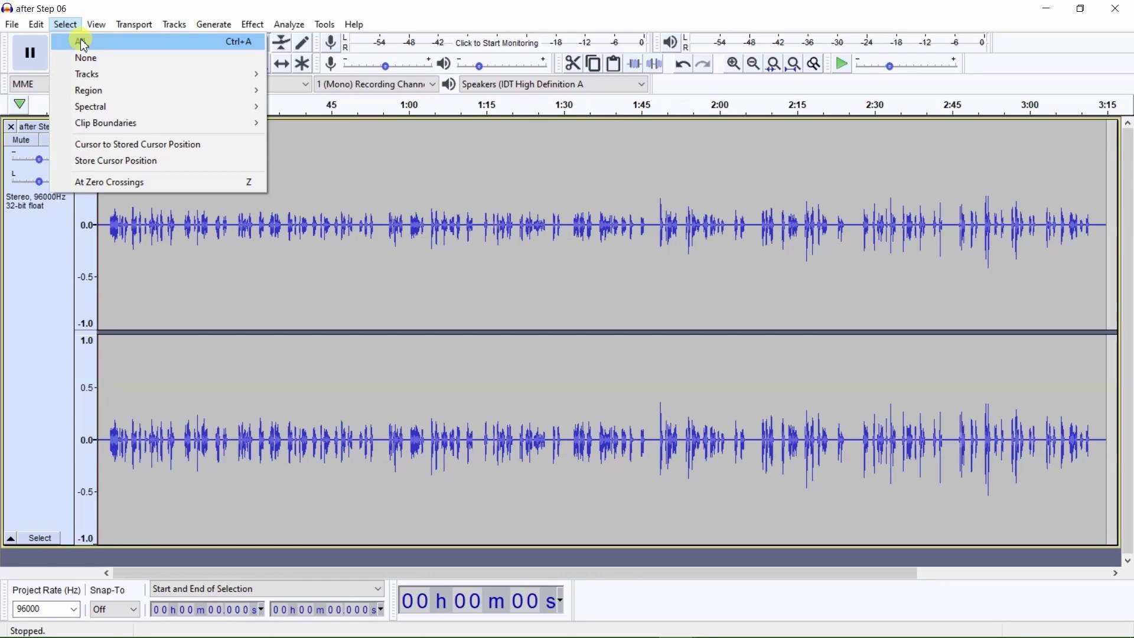
{"action": "left_click", "coordinate": [84, 45]}
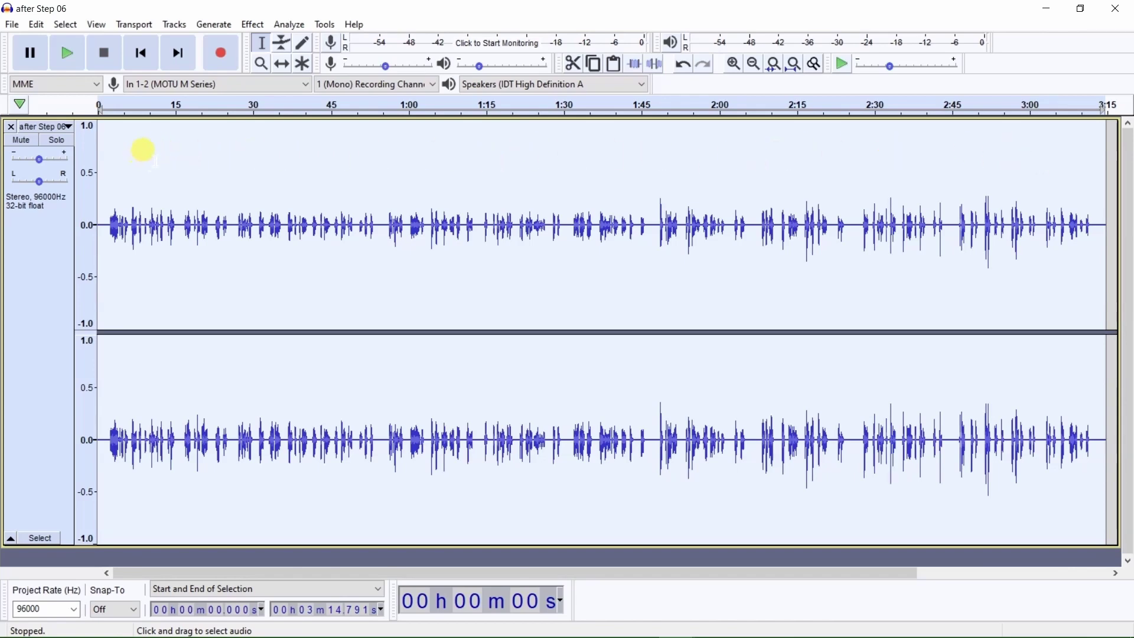
{"action": "left_click", "coordinate": [252, 25]}
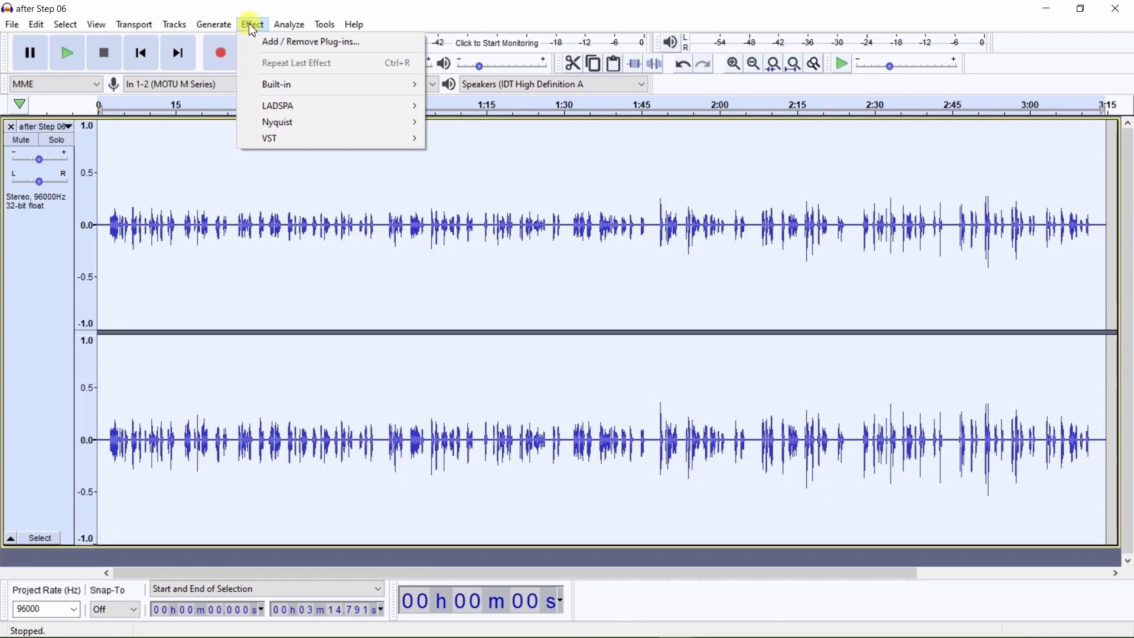
{"action": "mouse_move", "coordinate": [272, 84]}
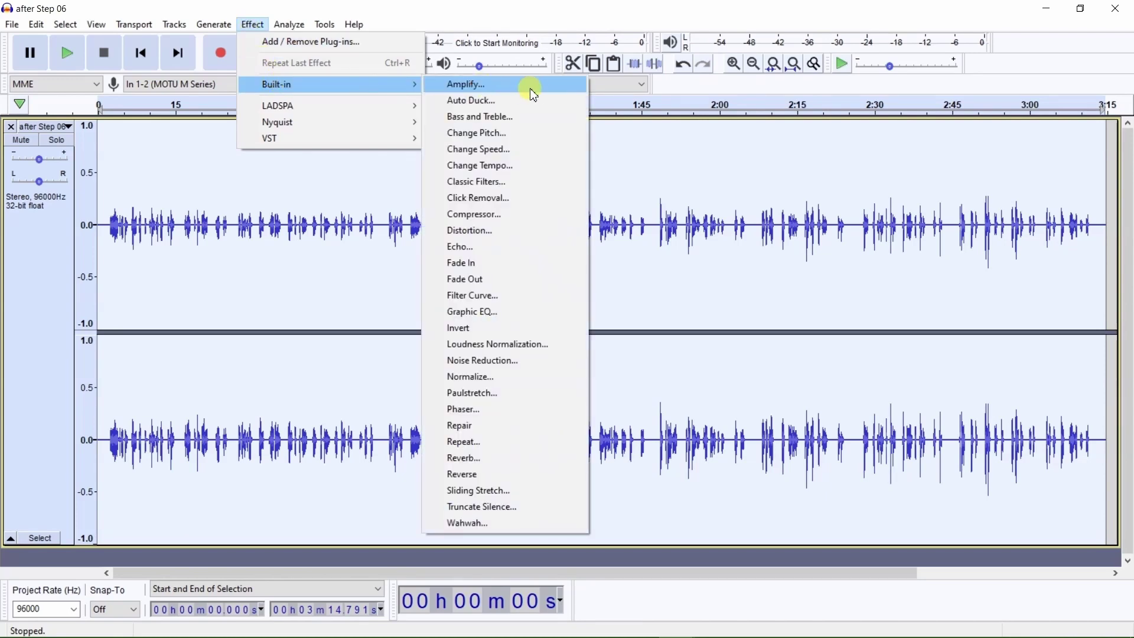
{"action": "left_click", "coordinate": [492, 216]}
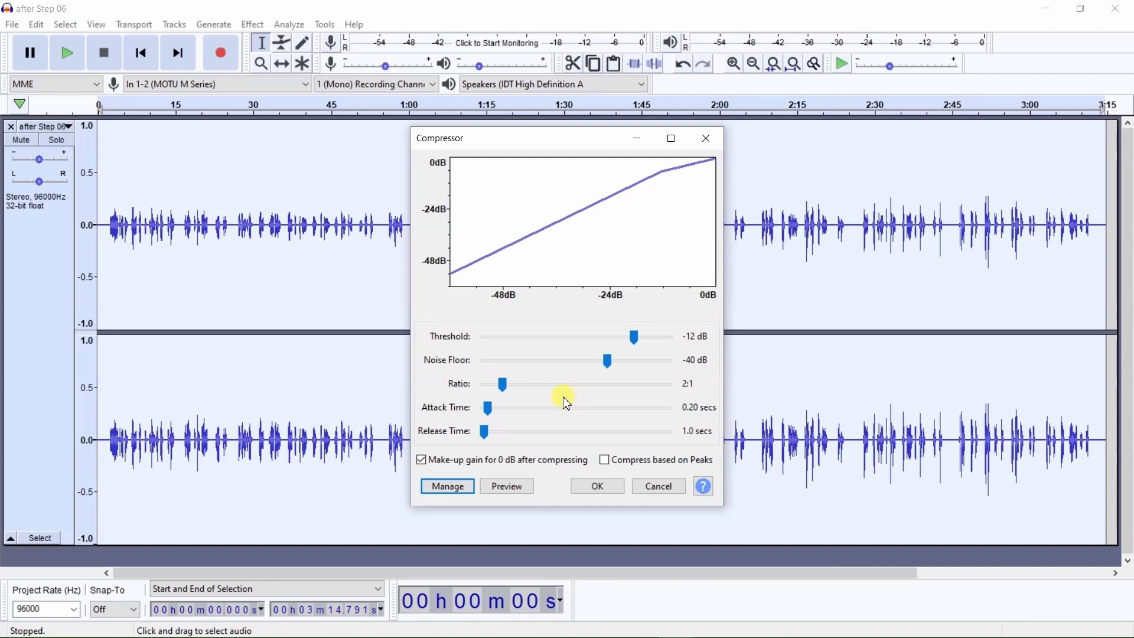
Step: Load the user preset My Preset (−25 dB, 3:1, 0.10 s attack) and apply the compression
{"action": "left_click", "coordinate": [454, 488]}
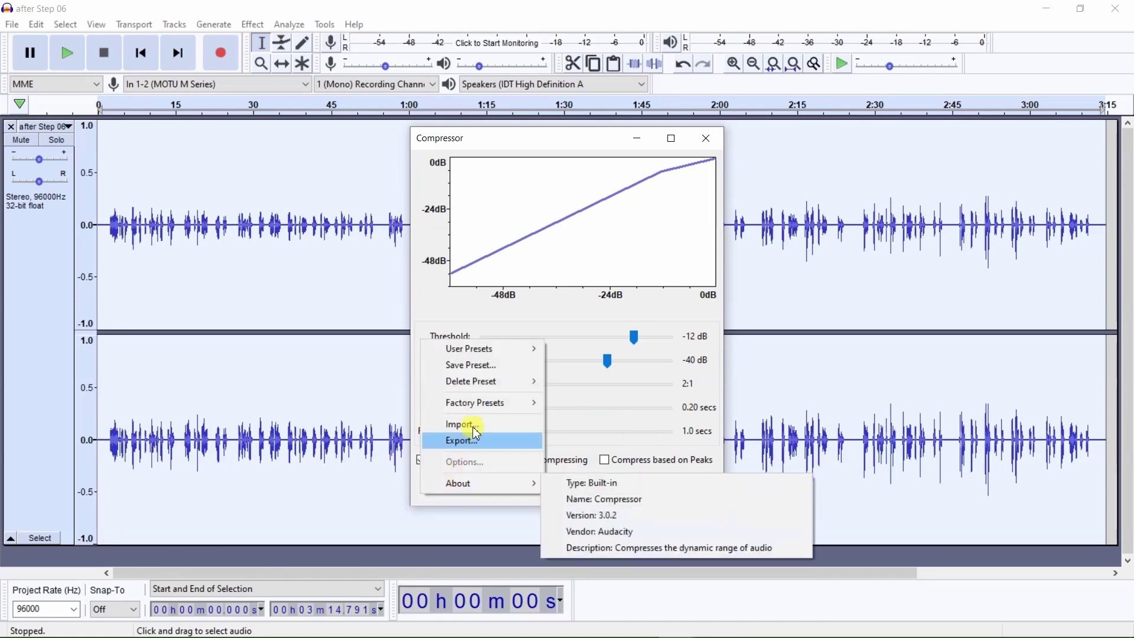
{"action": "mouse_move", "coordinate": [477, 352]}
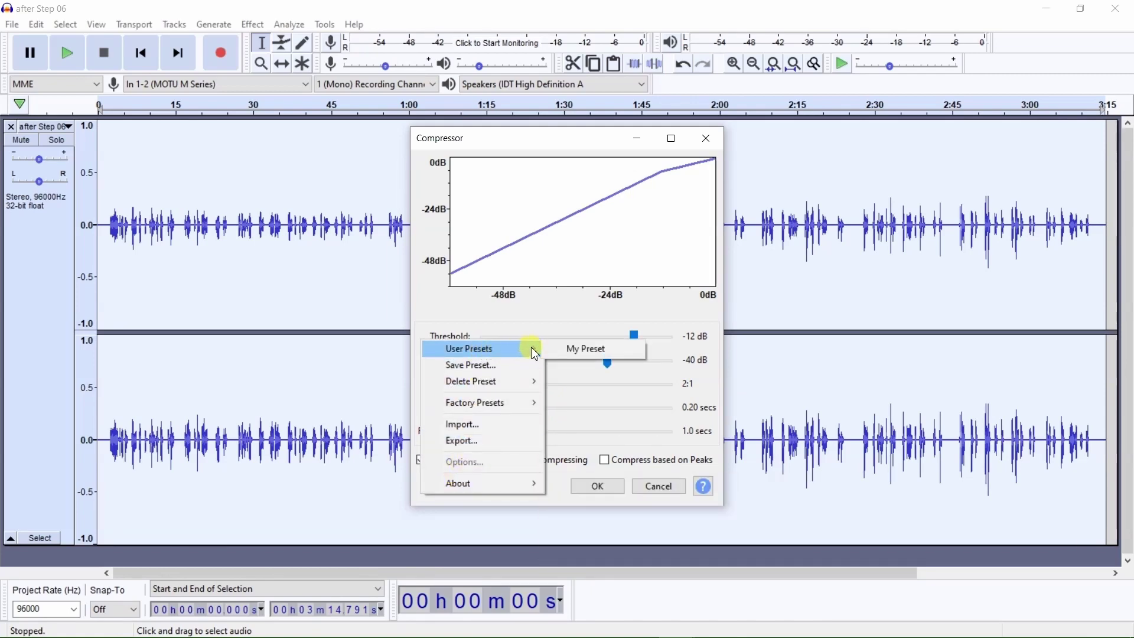
{"action": "left_click", "coordinate": [560, 351]}
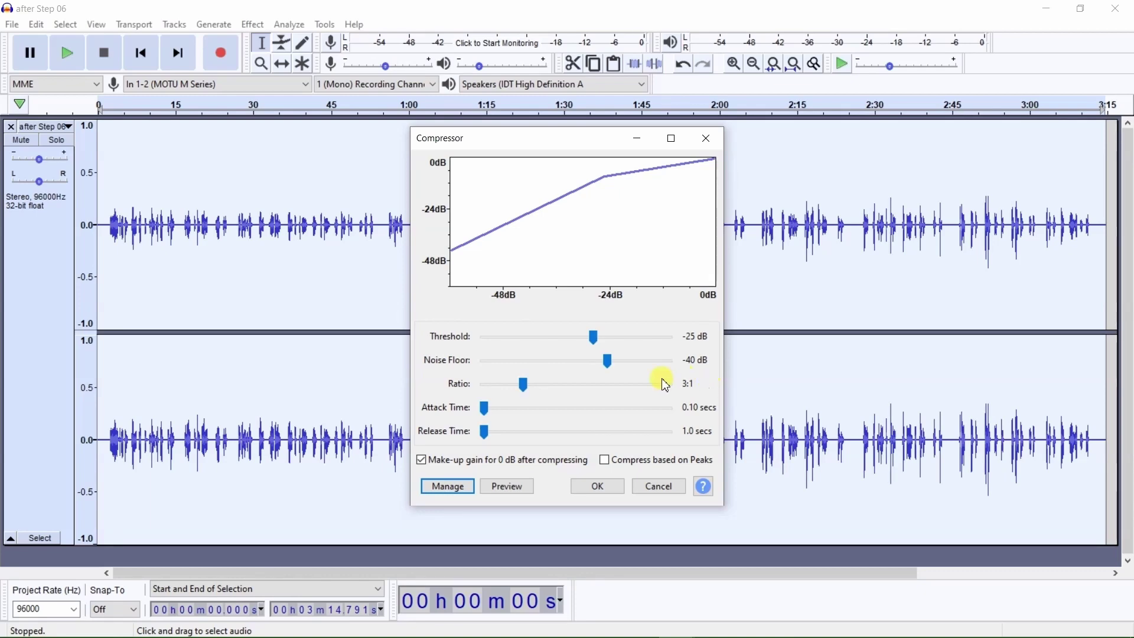
{"action": "left_click", "coordinate": [594, 487]}
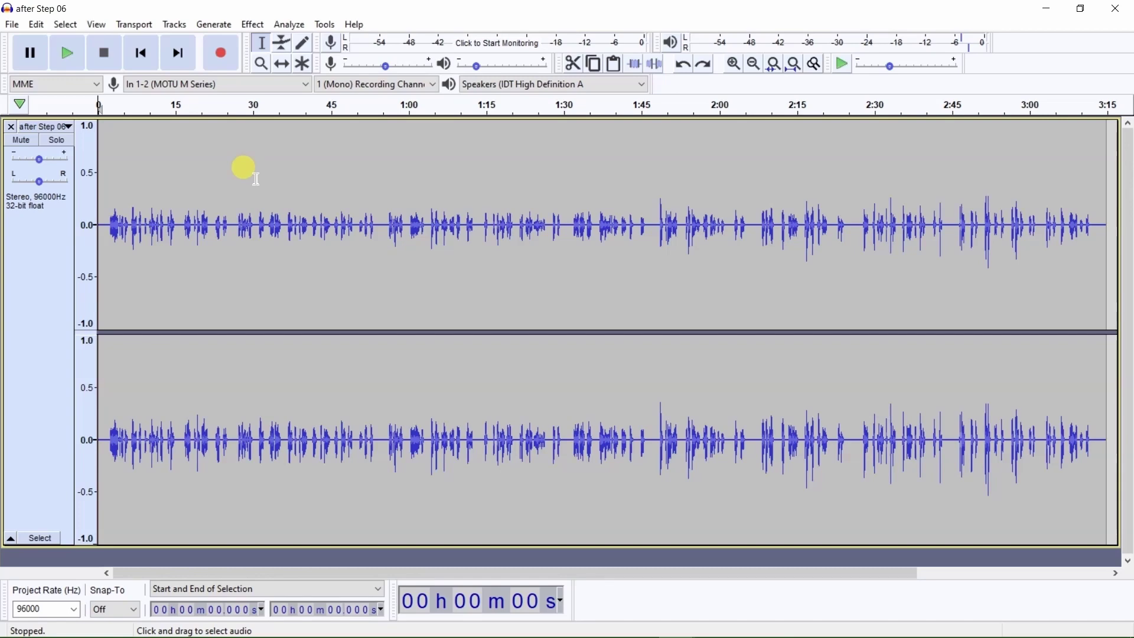
Step: Launch the TDR Kotelnikov VST compressor on its Default settings (−25.0 dB threshold, 3.0:1 ratio)
{"action": "left_click", "coordinate": [254, 25]}
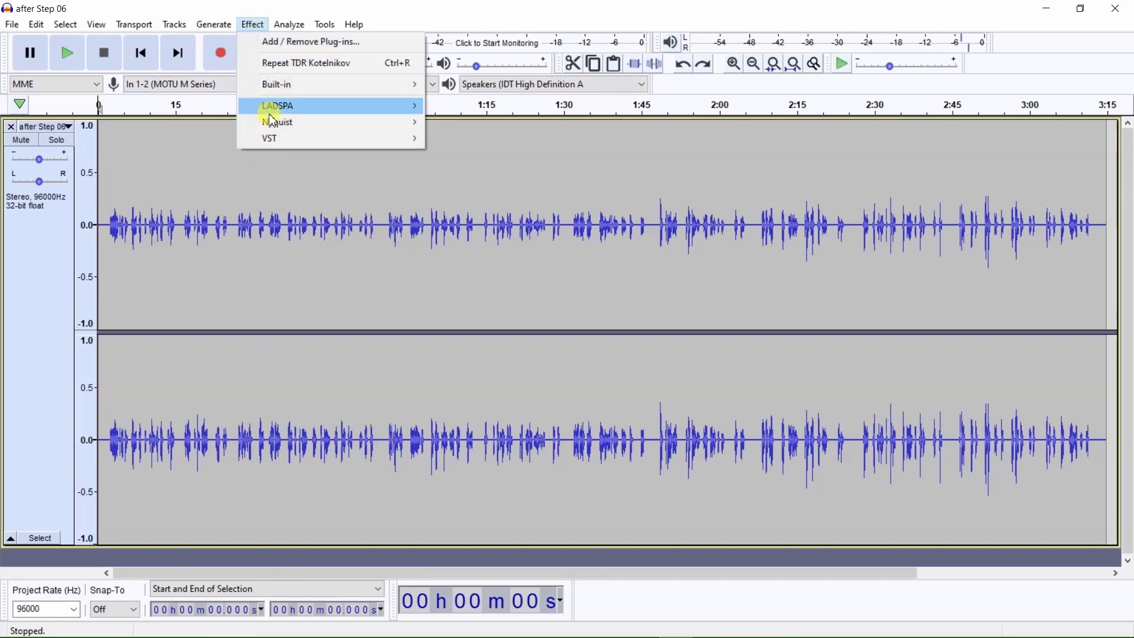
{"action": "mouse_move", "coordinate": [284, 139]}
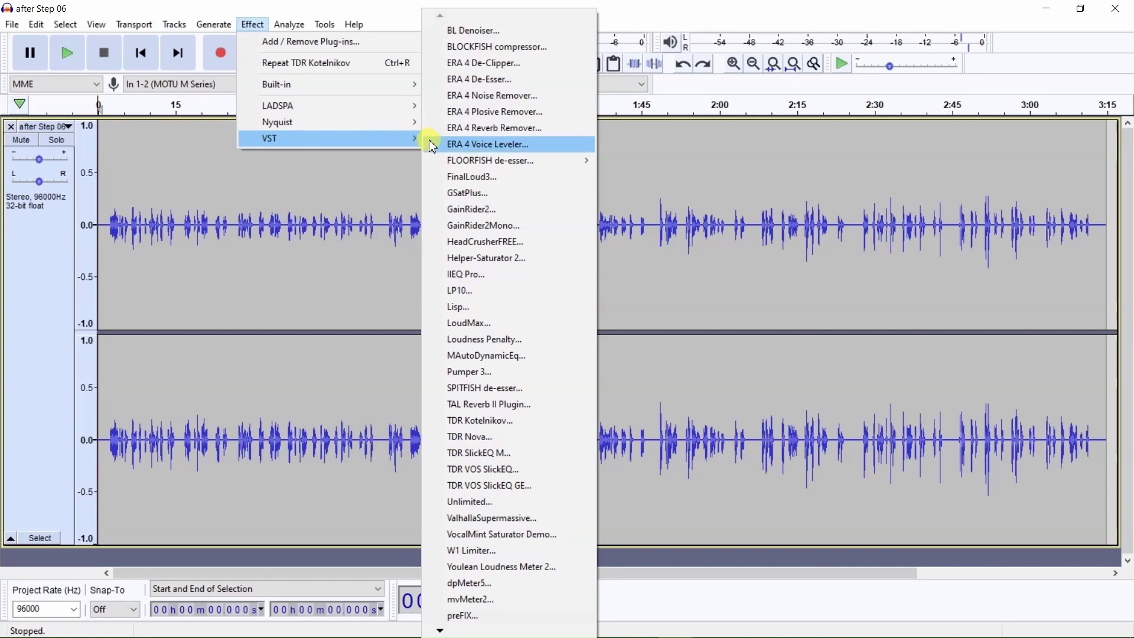
{"action": "left_click", "coordinate": [494, 423]}
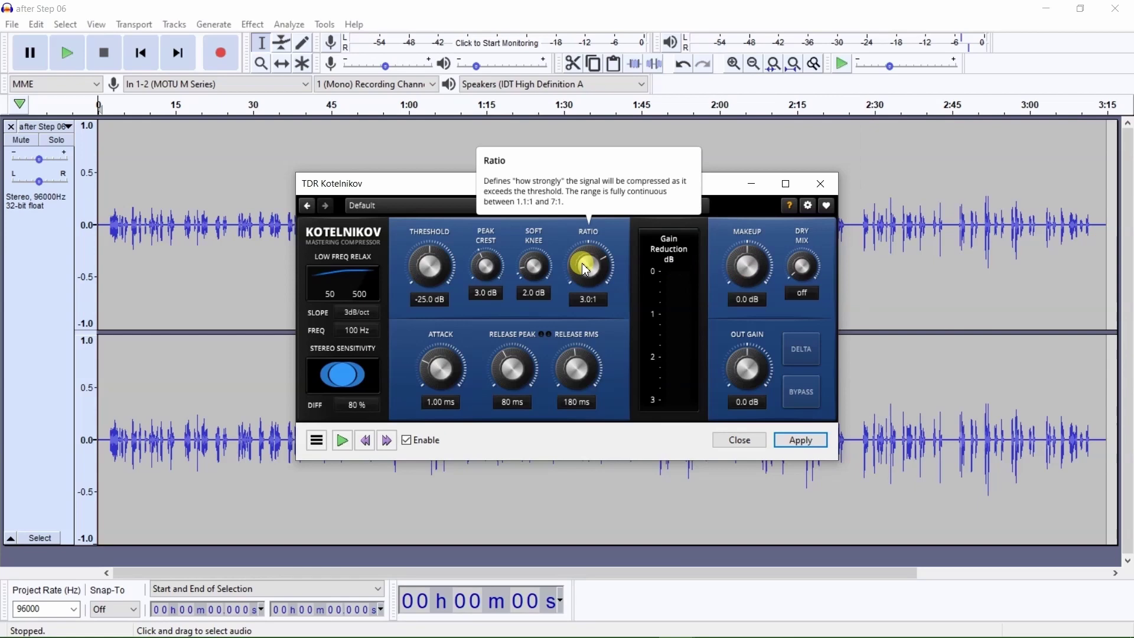
{"action": "mouse_move", "coordinate": [497, 271]}
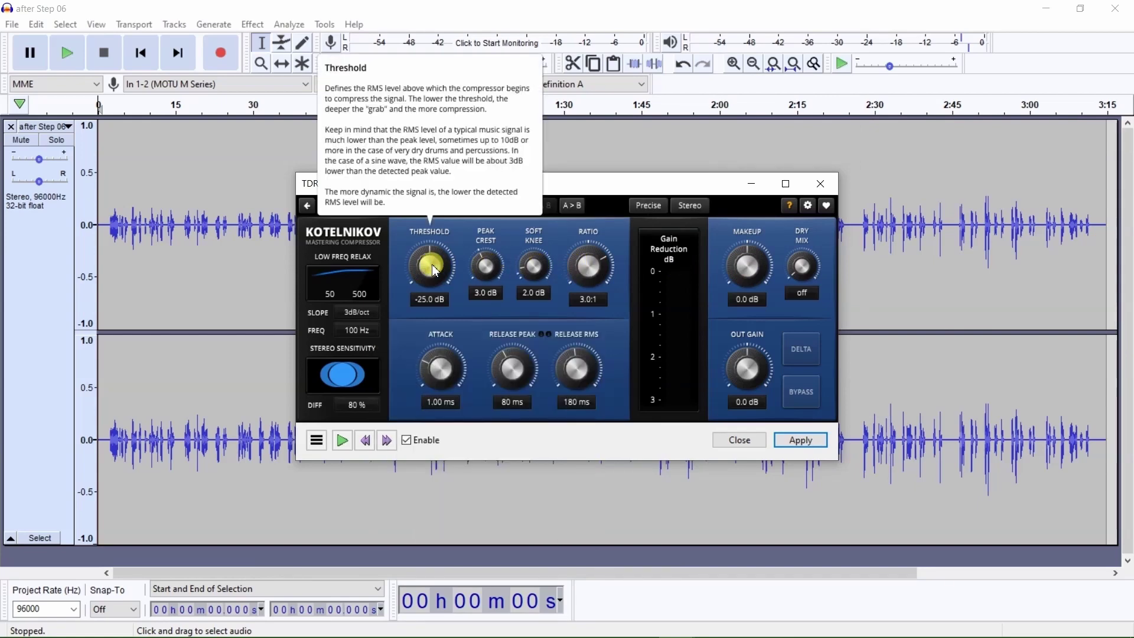
{"action": "mouse_move", "coordinate": [345, 375]}
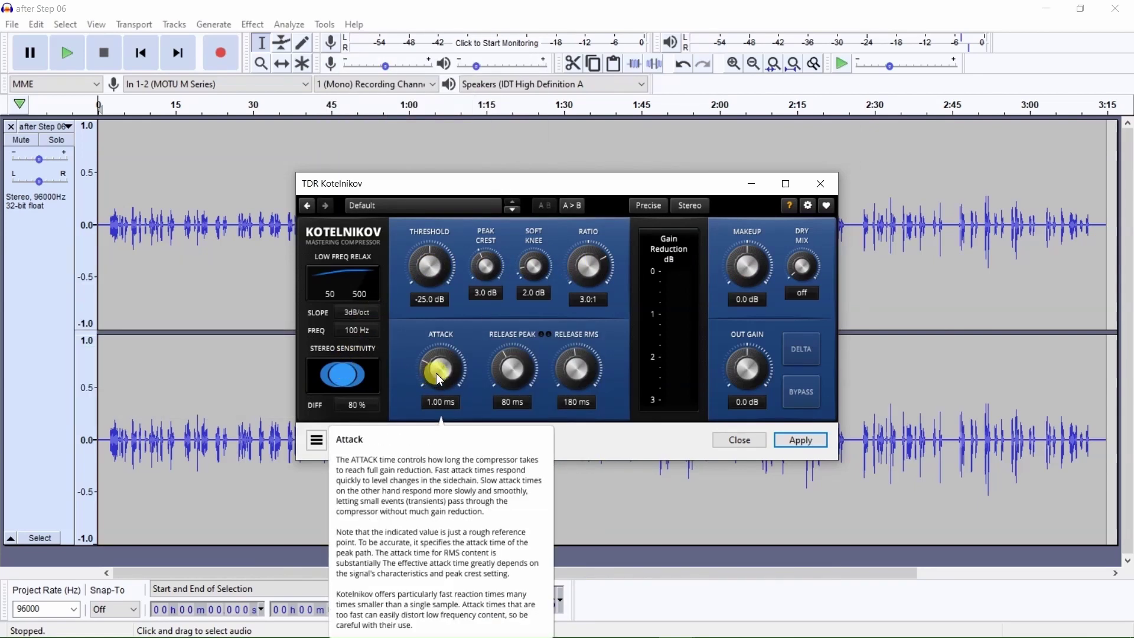
{"action": "mouse_move", "coordinate": [571, 382]}
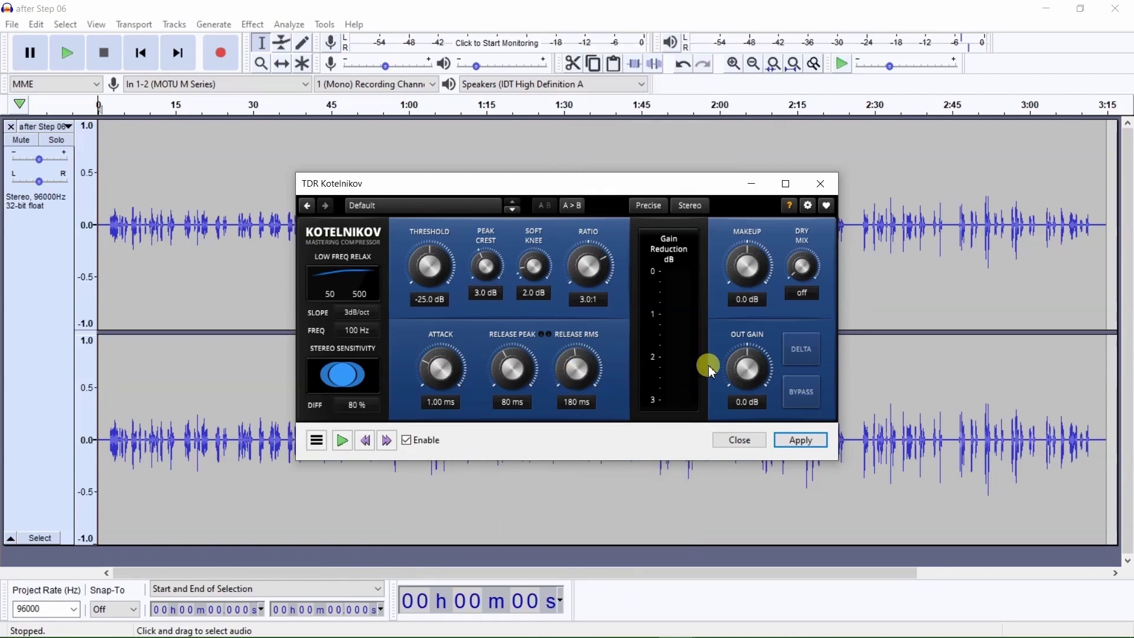
{"action": "mouse_move", "coordinate": [746, 372]}
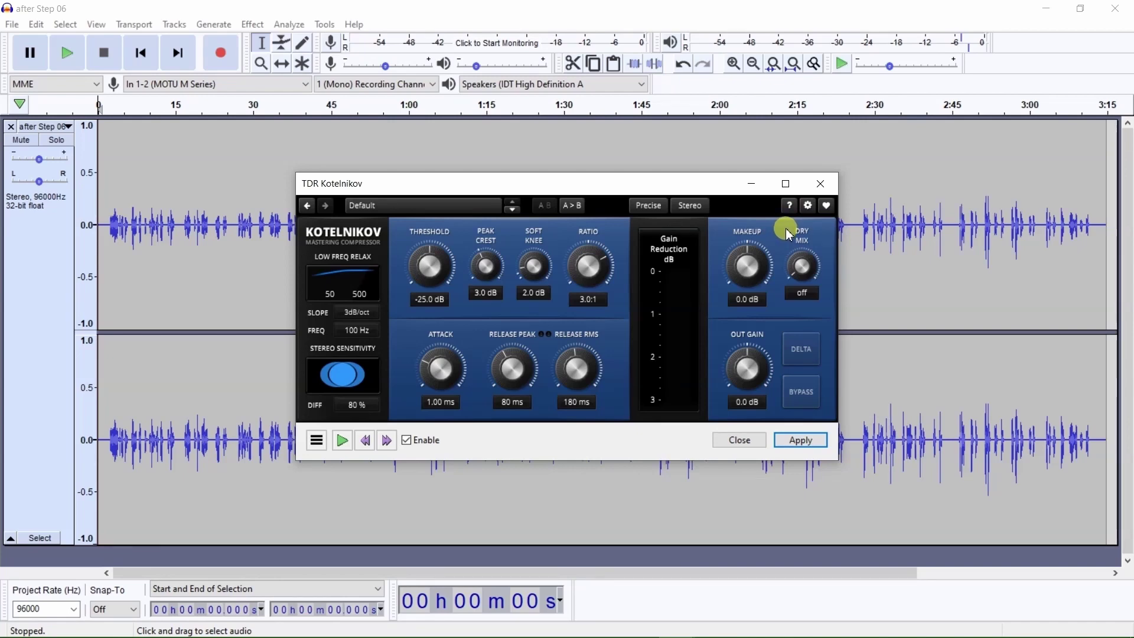
Step: Look through Kotelnikov's settings and its documentation and support options, then close them
{"action": "left_click", "coordinate": [809, 205]}
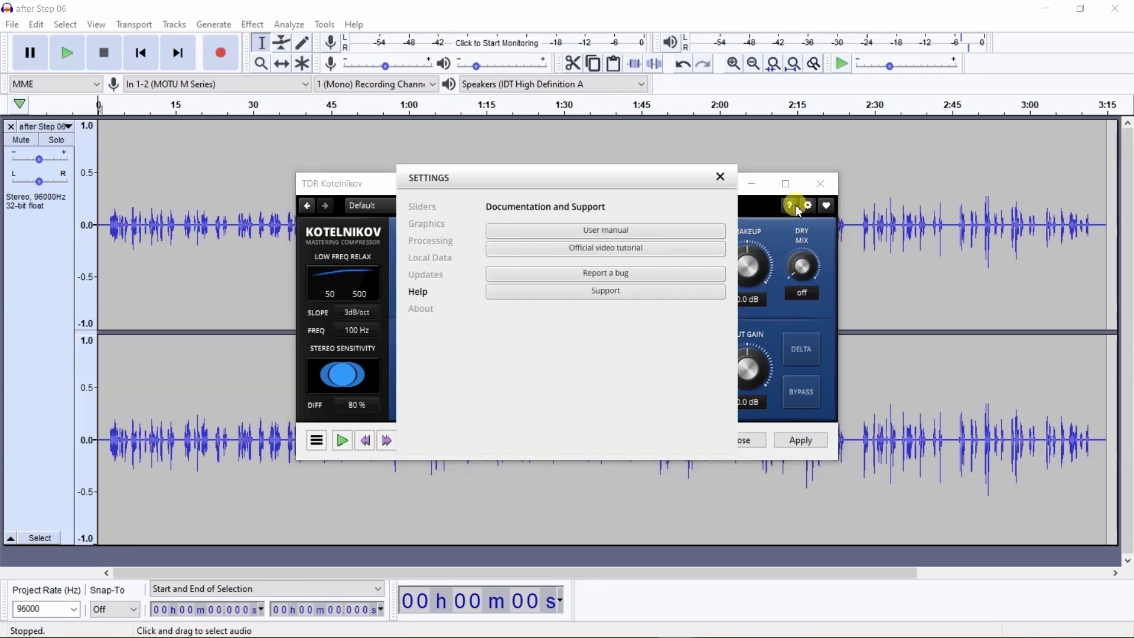
{"action": "left_click", "coordinate": [426, 293]}
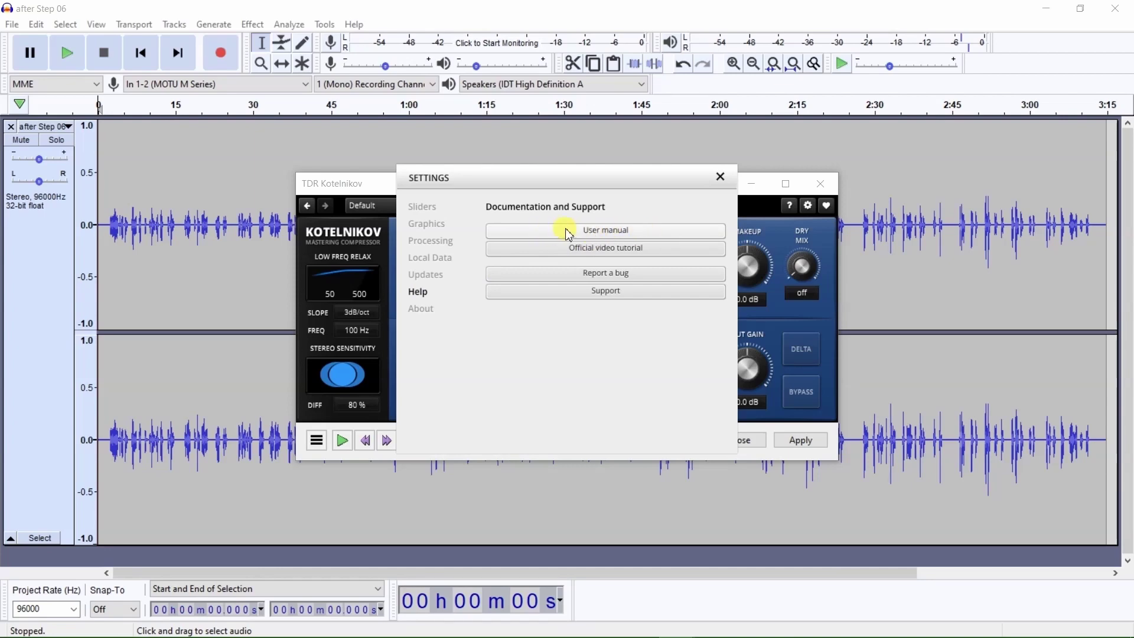
{"action": "left_click", "coordinate": [723, 177]}
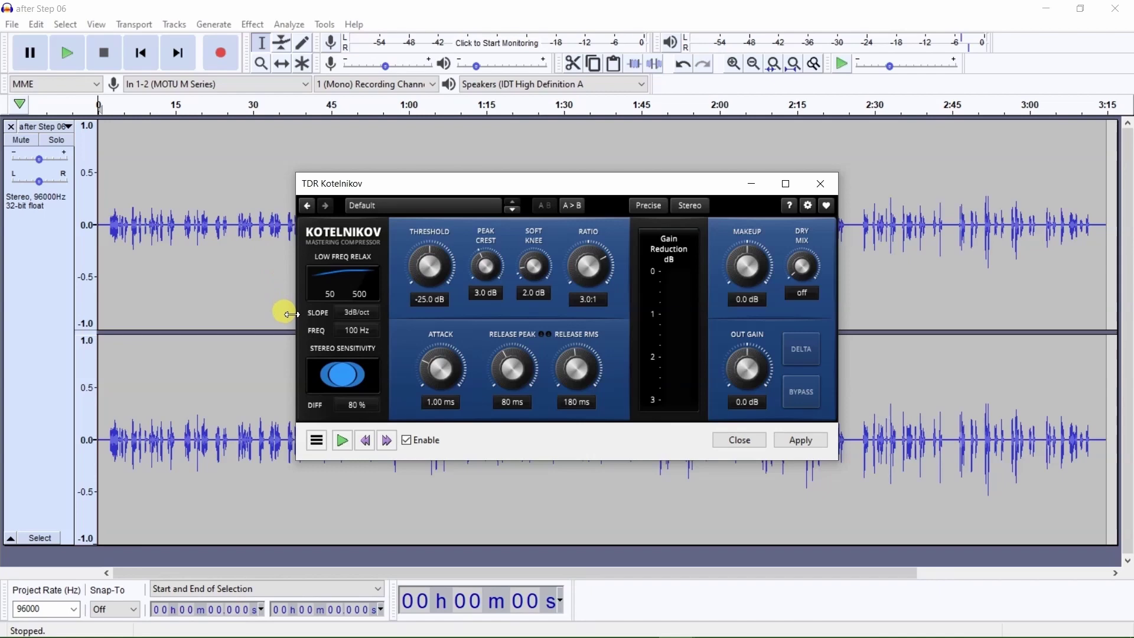
Step: Reset Kotelnikov to the Default factory preset, then load the user preset My Preset
{"action": "left_click", "coordinate": [318, 440]}
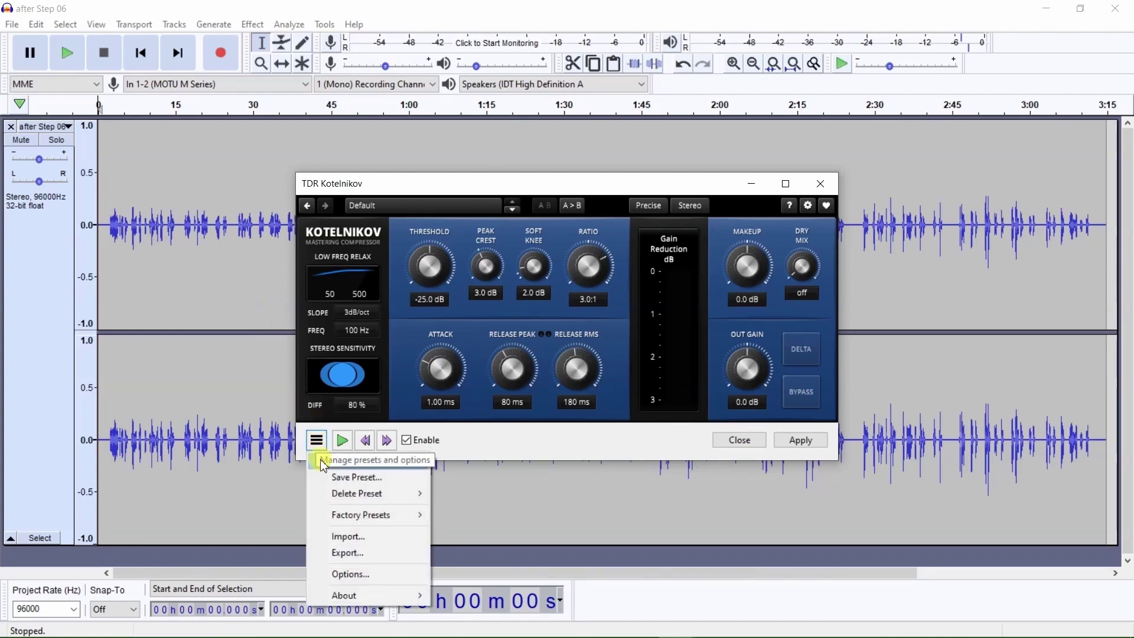
{"action": "mouse_move", "coordinate": [370, 517]}
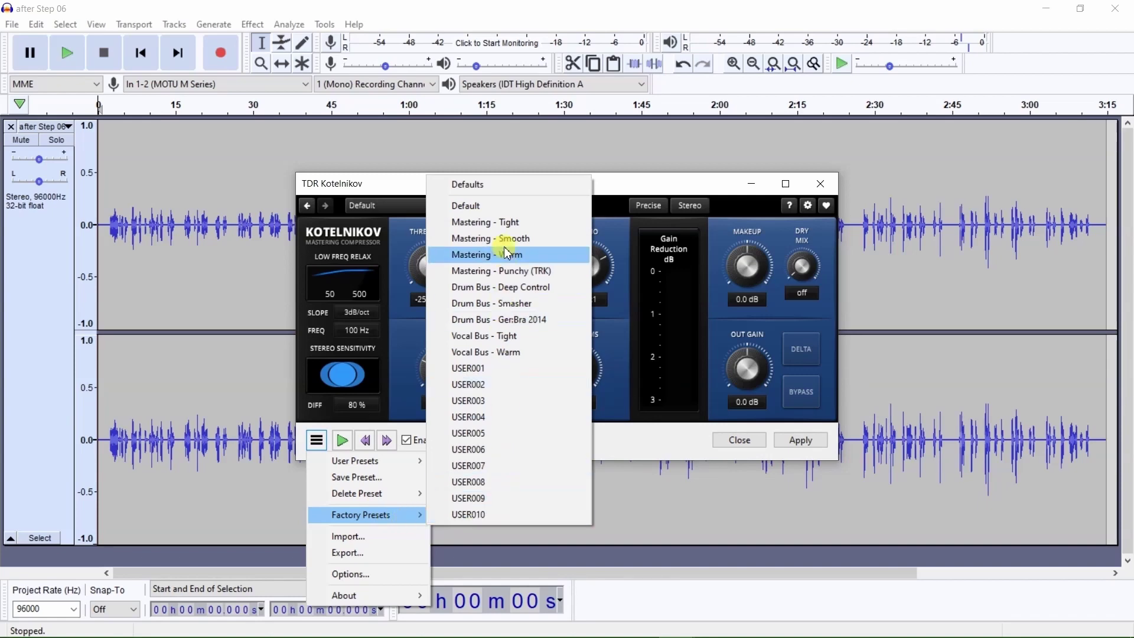
{"action": "left_click", "coordinate": [490, 185]}
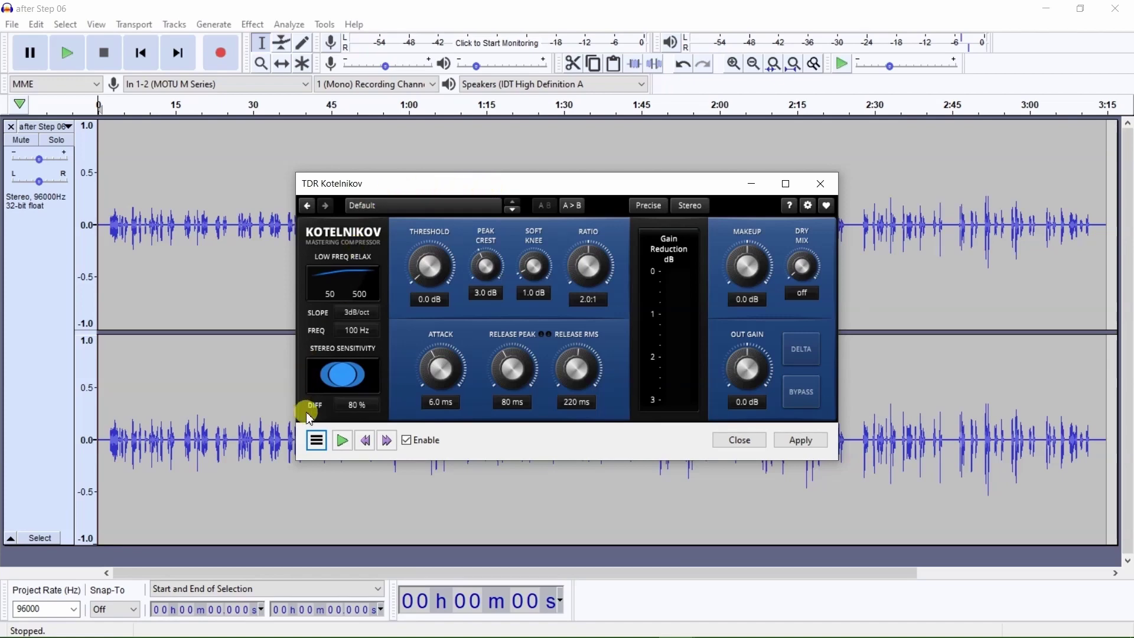
{"action": "left_click", "coordinate": [316, 441]}
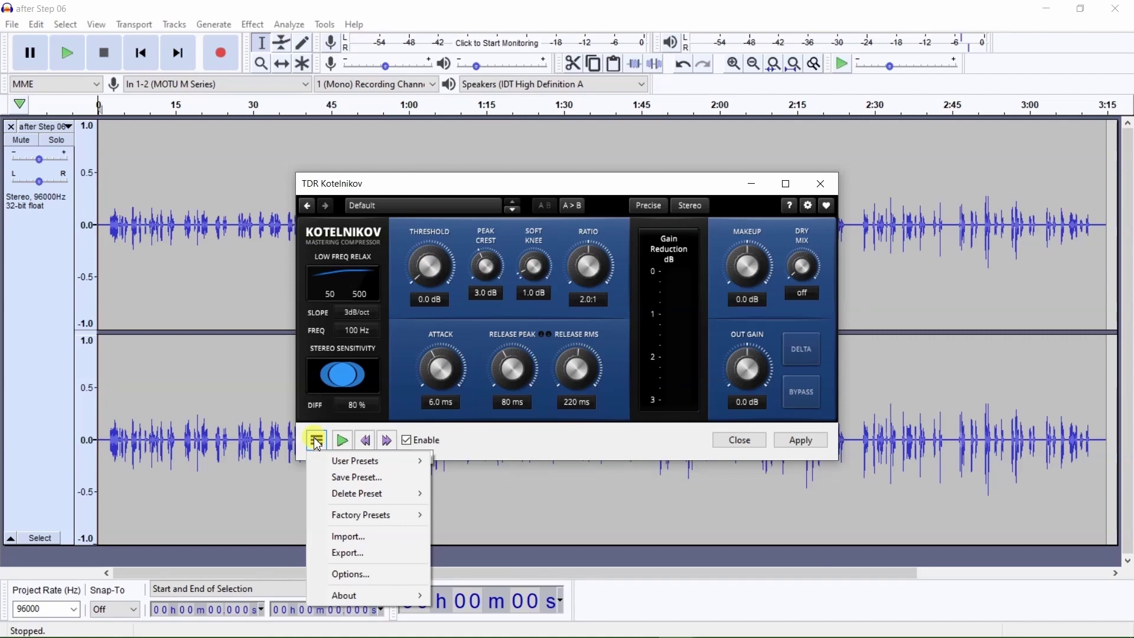
{"action": "mouse_move", "coordinate": [356, 463]}
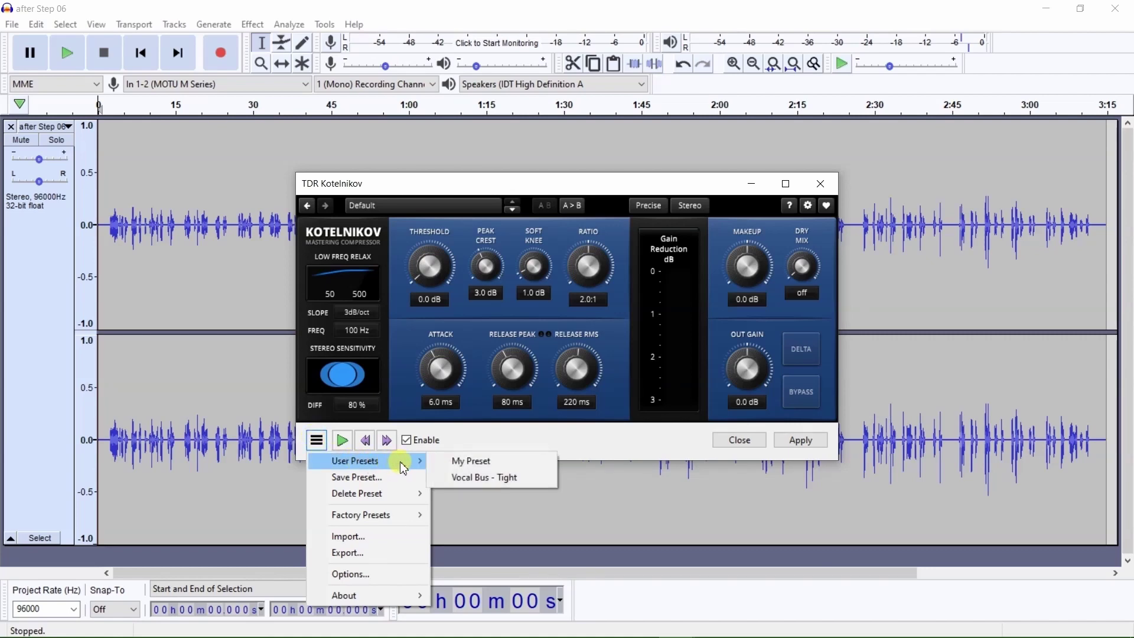
{"action": "left_click", "coordinate": [464, 462]}
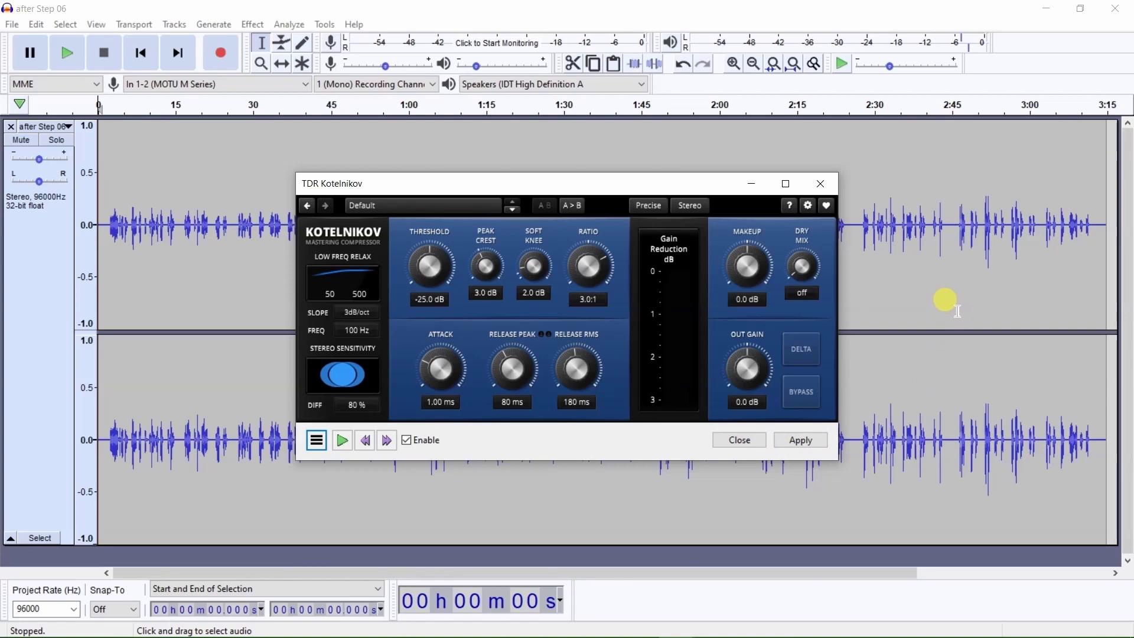
Step: Step through Kotelnikov's factory presets past Vocal Bus - Tight to Vocal Bus - Warm (2.0:1 ratio)
{"action": "left_click", "coordinate": [514, 209]}
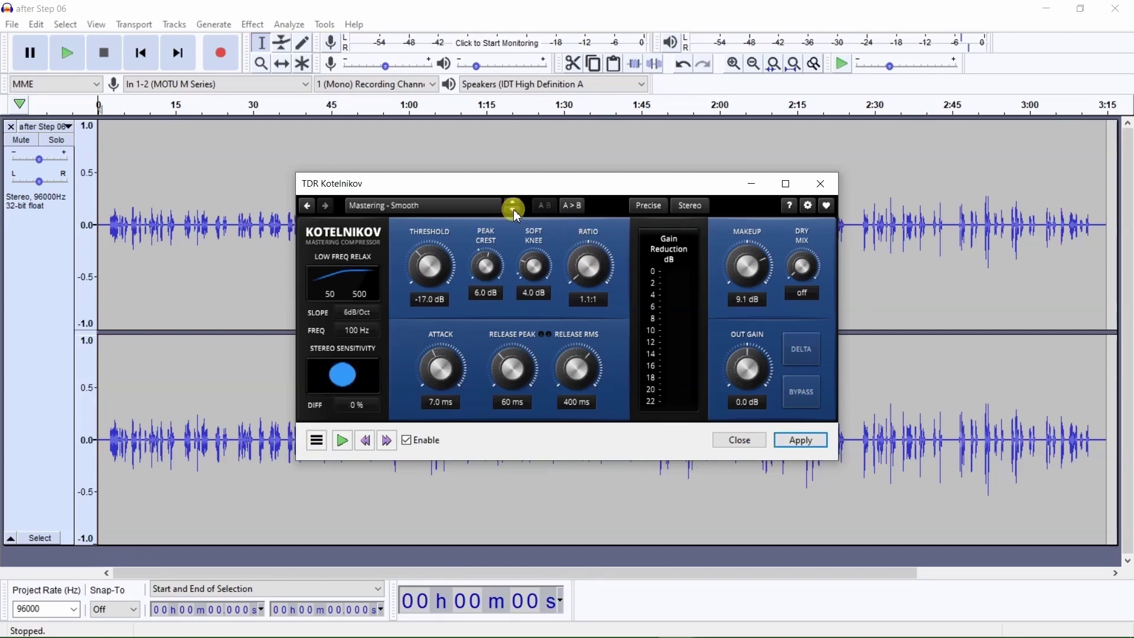
{"action": "left_click", "coordinate": [514, 209]}
{"action": "left_click", "coordinate": [514, 209]}
{"action": "left_click", "coordinate": [514, 209]}
{"action": "left_click", "coordinate": [514, 209]}
{"action": "left_click", "coordinate": [514, 209]}
{"action": "left_click", "coordinate": [513, 209]}
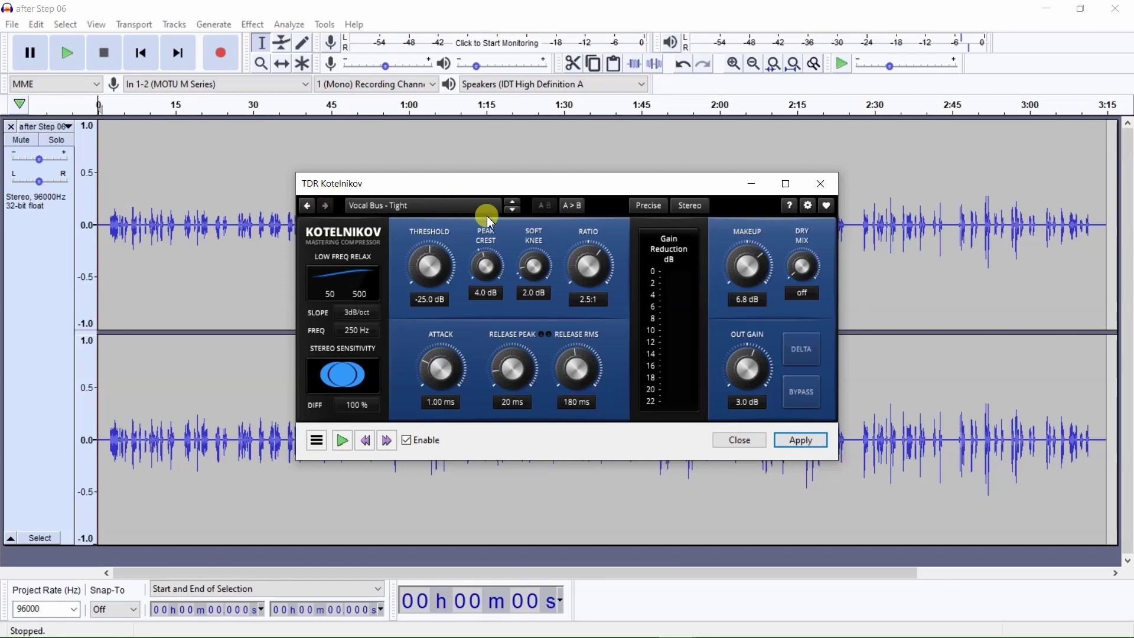
{"action": "left_click", "coordinate": [513, 210]}
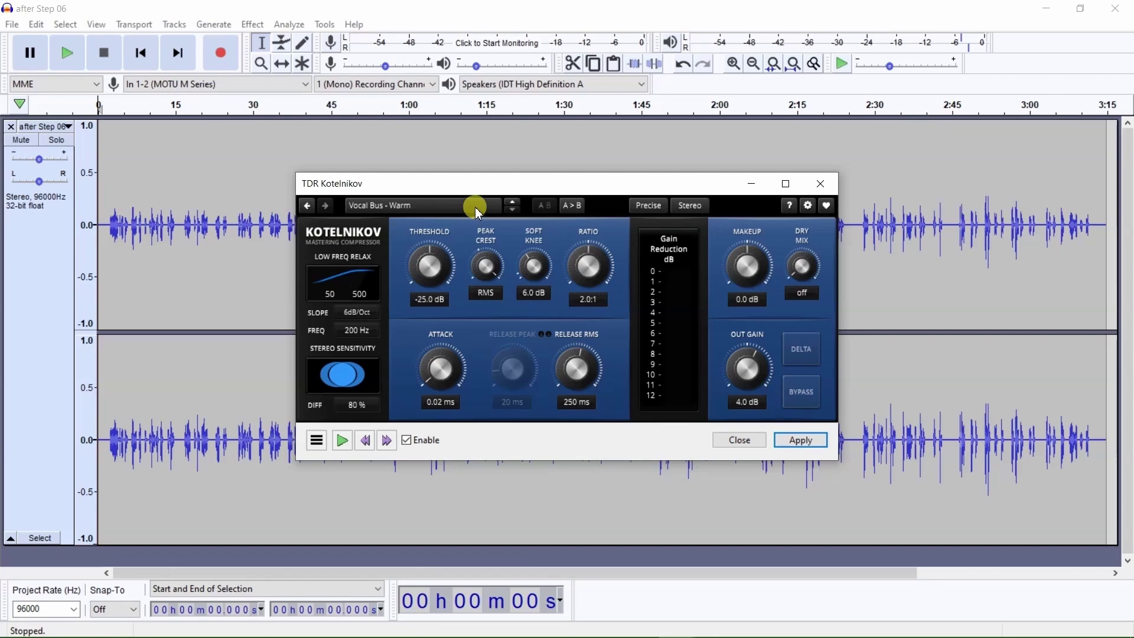
Step: Step back one preset to Vocal Bus - Tight (2.5:1 ratio, 6.8 dB makeup)
{"action": "left_click", "coordinate": [515, 208]}
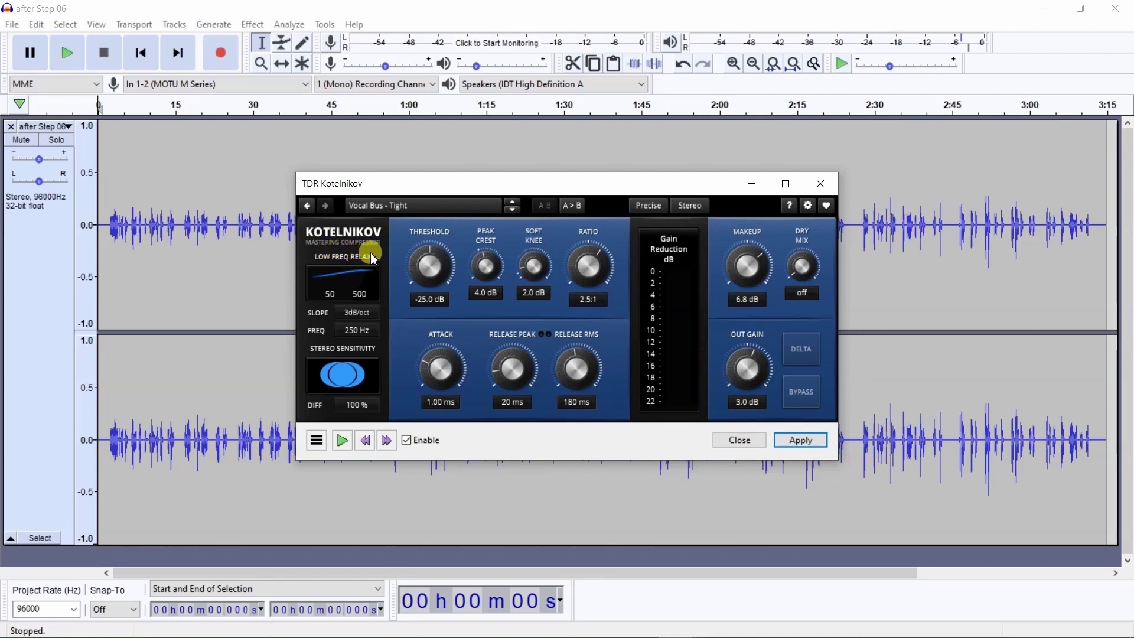
Step: Preview the voice from 1.854 s while lowering the threshold to −26.4 dB
{"action": "left_click", "coordinate": [109, 210]}
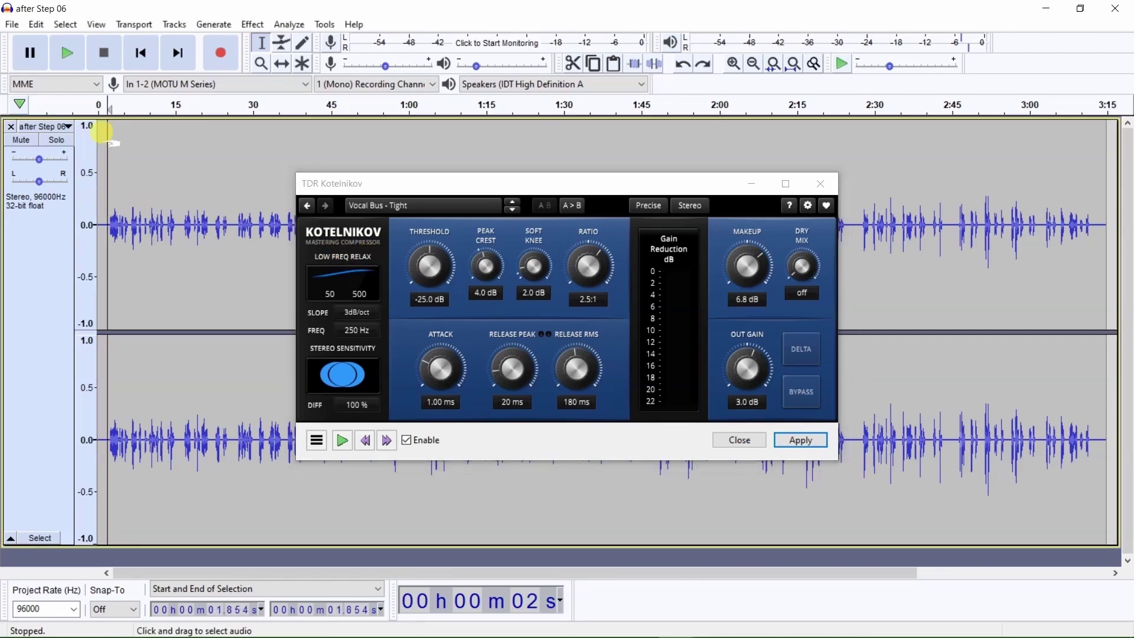
{"action": "left_click", "coordinate": [65, 52]}
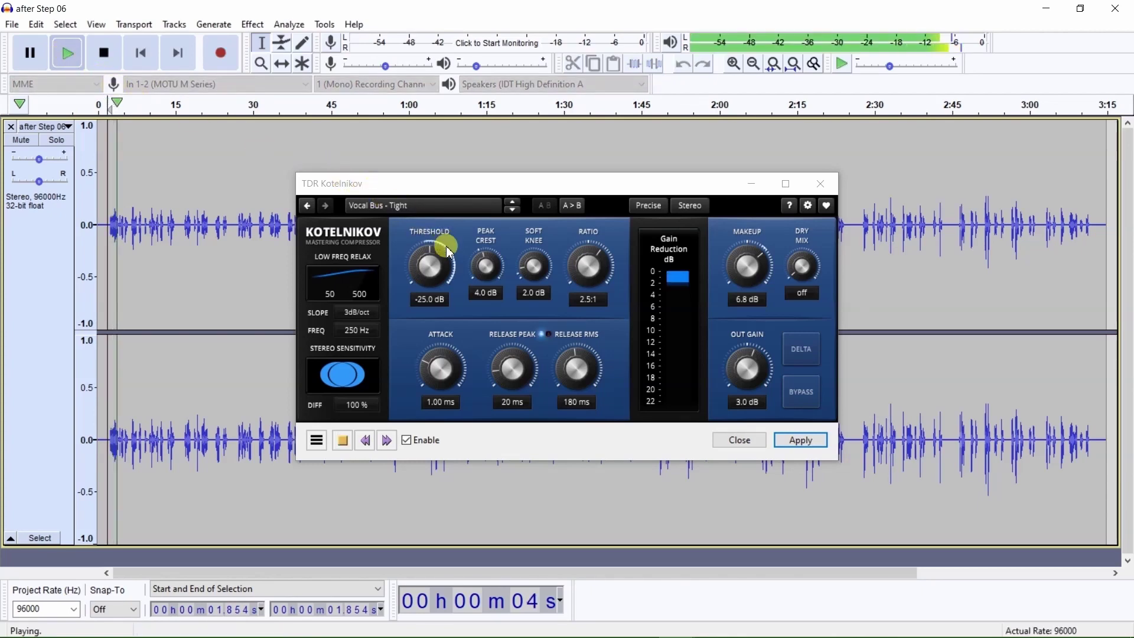
{"action": "left_click_drag", "start_coordinate": [429, 275], "coordinate": [428, 284]}
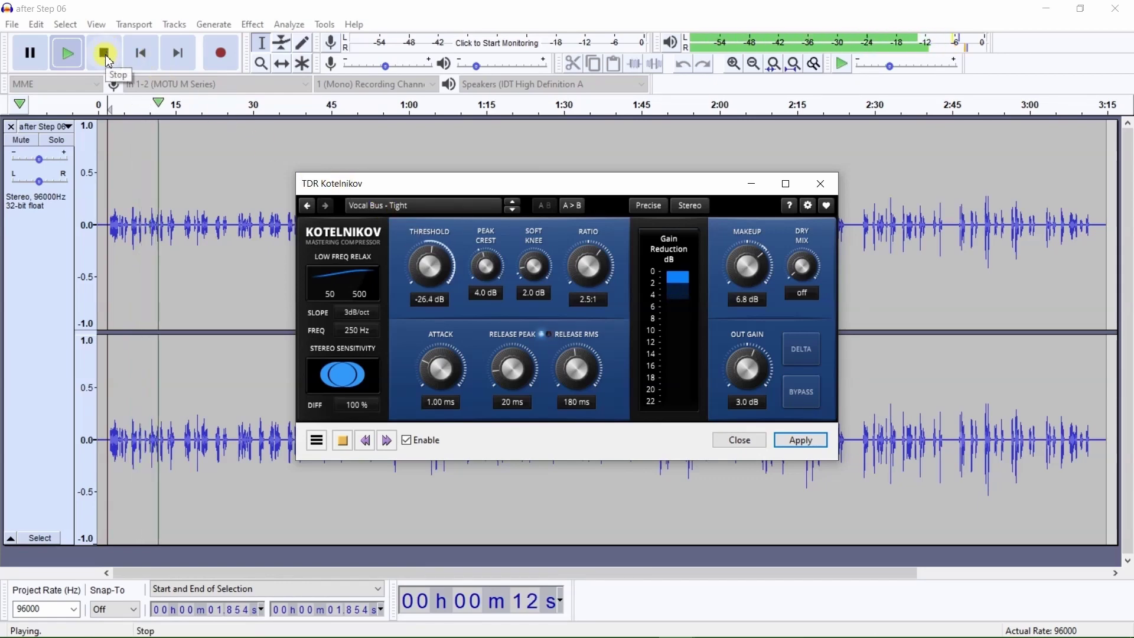
{"action": "left_click", "coordinate": [108, 59]}
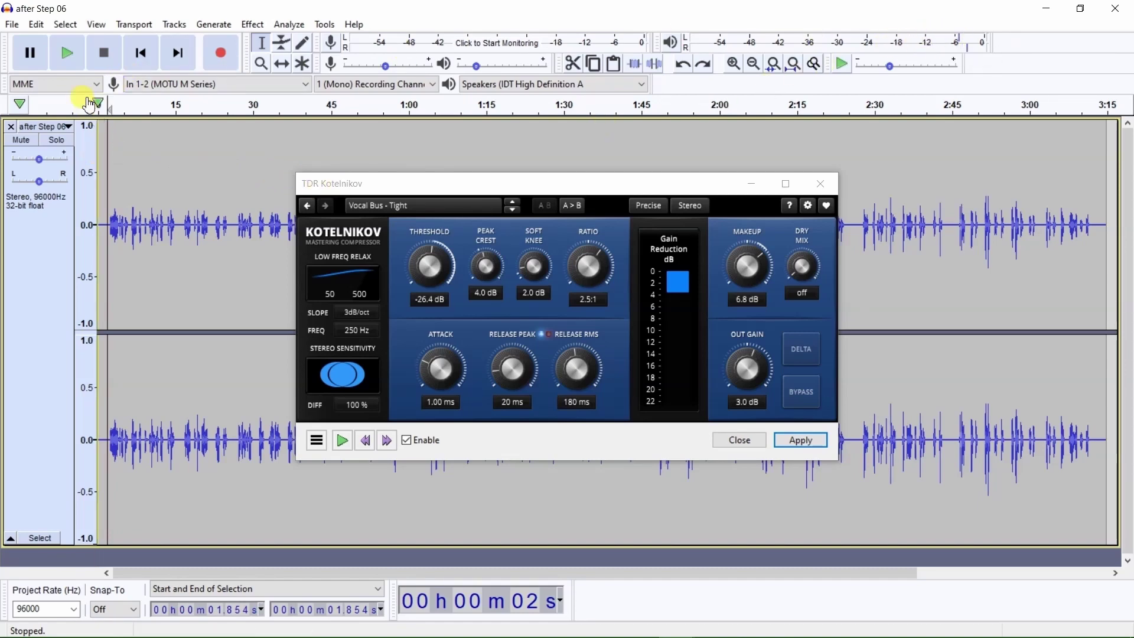
Step: Listen again while trimming the makeup gain from 6.8 dB to 6.7 dB
{"action": "left_click", "coordinate": [66, 54]}
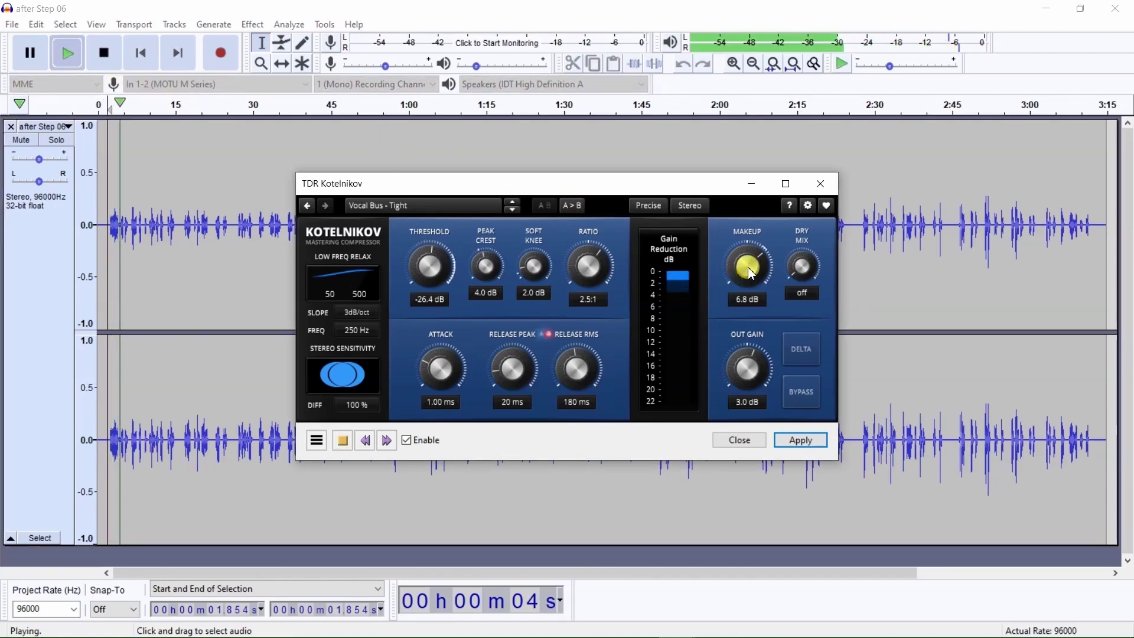
{"action": "left_click_drag", "start_coordinate": [752, 275], "coordinate": [752, 278]}
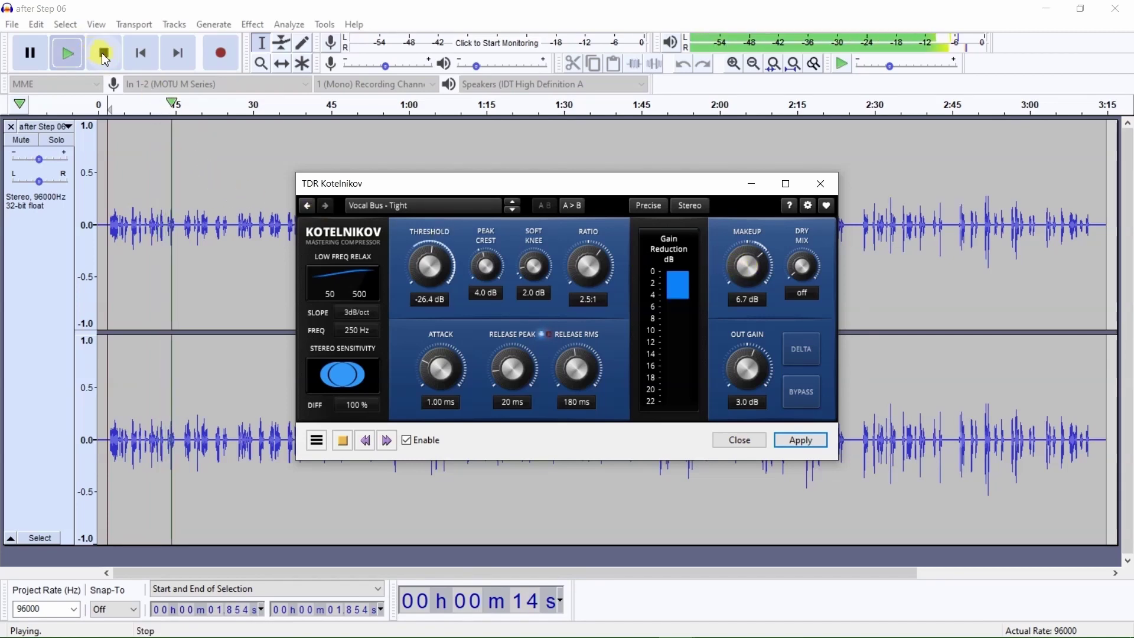
{"action": "left_click", "coordinate": [106, 59]}
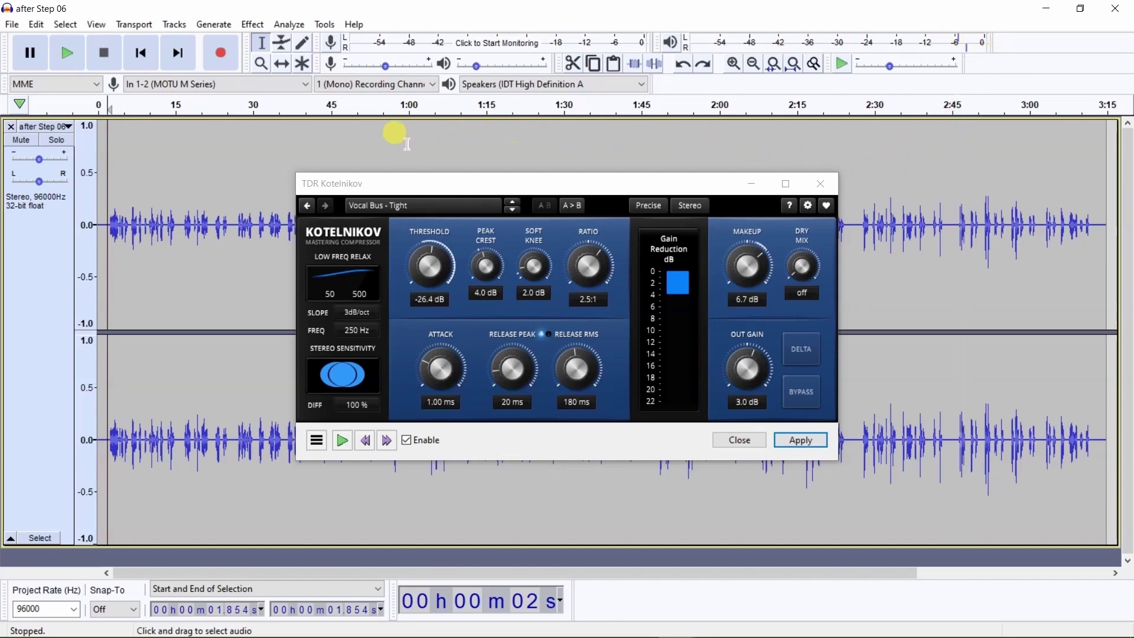
Step: Select the full 3:14.791 track and apply the tuned Kotelnikov Vocal Bus - Tight settings
{"action": "left_click", "coordinate": [66, 24]}
{"action": "left_click", "coordinate": [78, 40]}
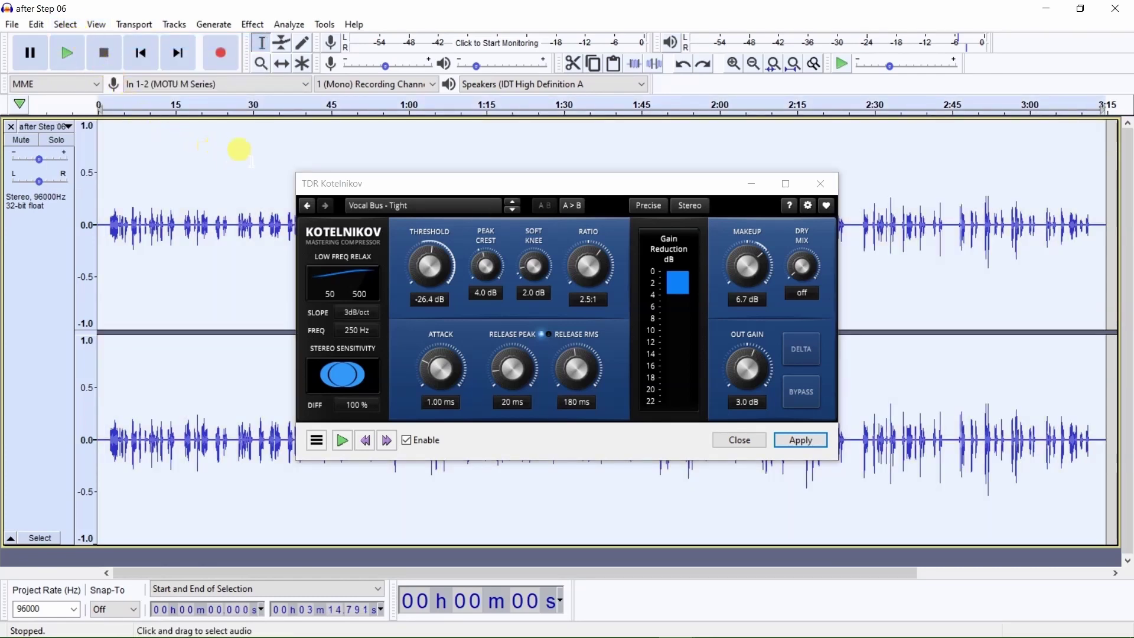
{"action": "left_click", "coordinate": [807, 441]}
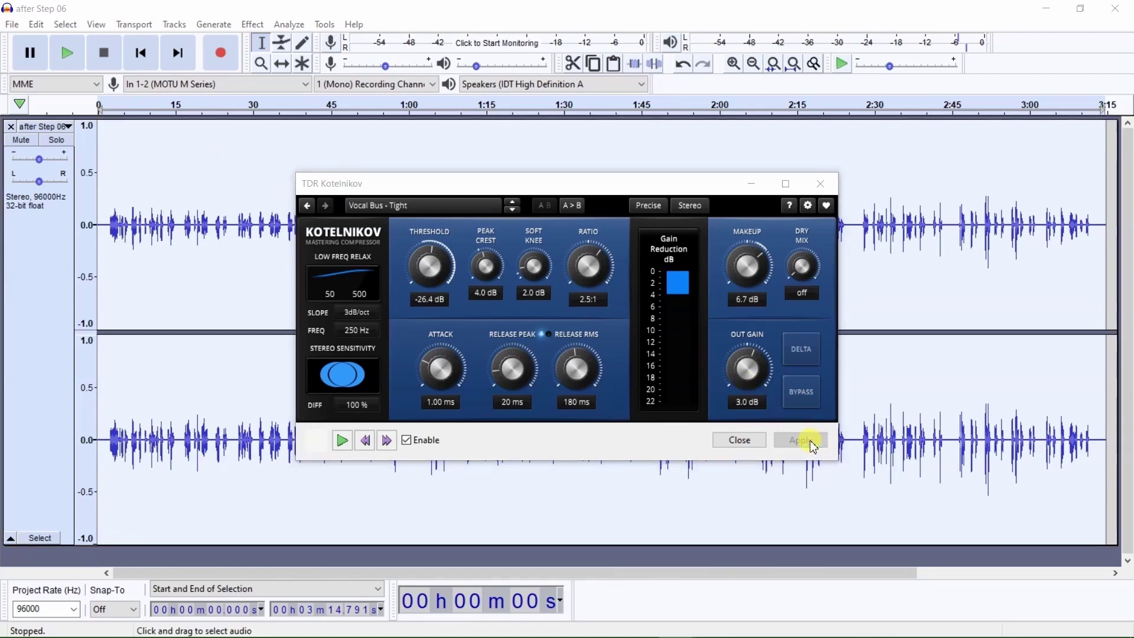